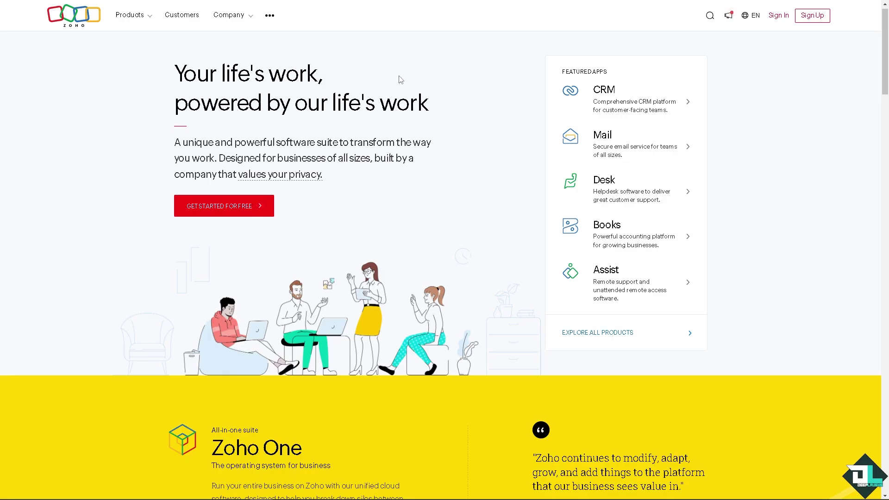
Go to the Zoho sign-in page from the Sign In link on the homepage
click(777, 22)
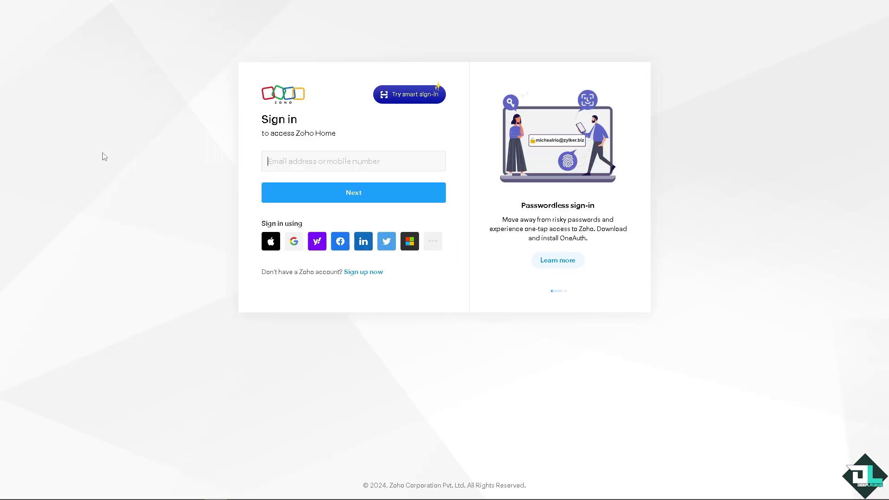
Start a new Zoho account sign-up and accept the terms of service
click(363, 273)
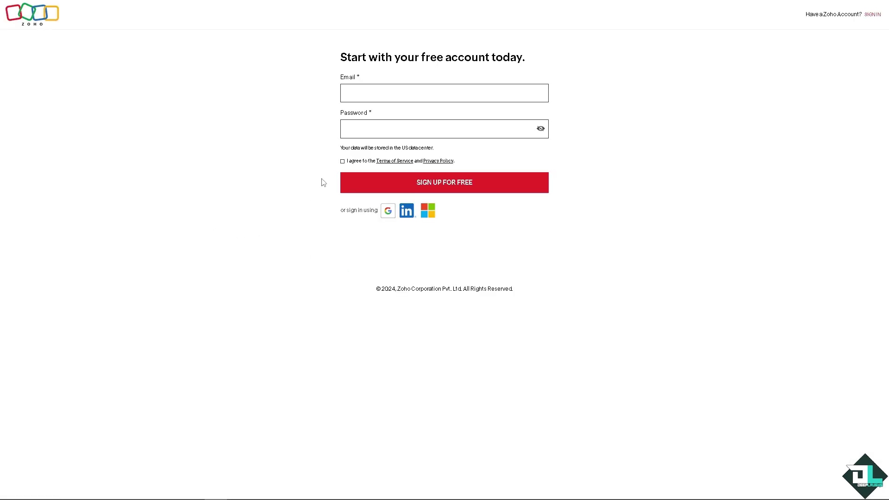
click(342, 161)
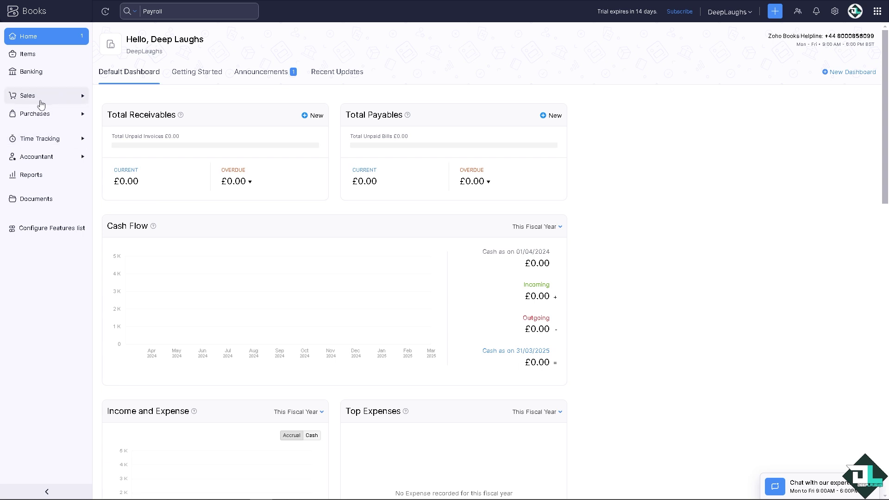
Under Sales, create a new credit note and choose New Customer from the Customer Name list
click(54, 101)
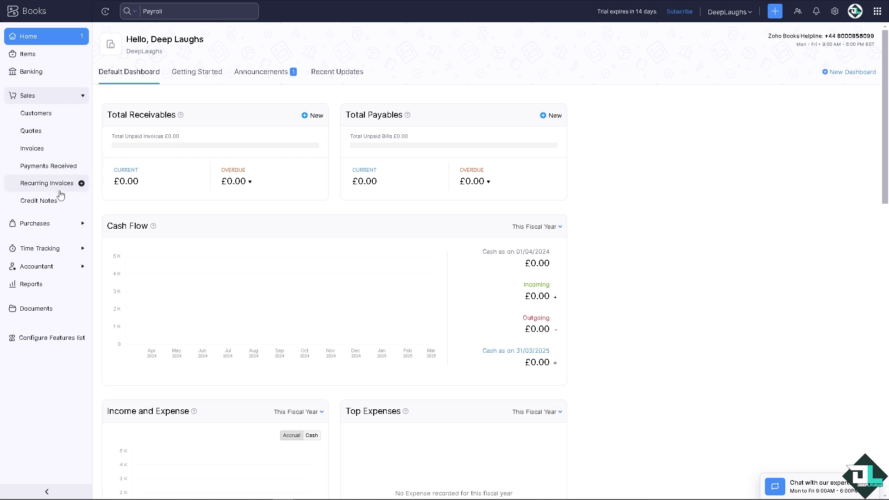
mouse_move(44, 204)
click(82, 202)
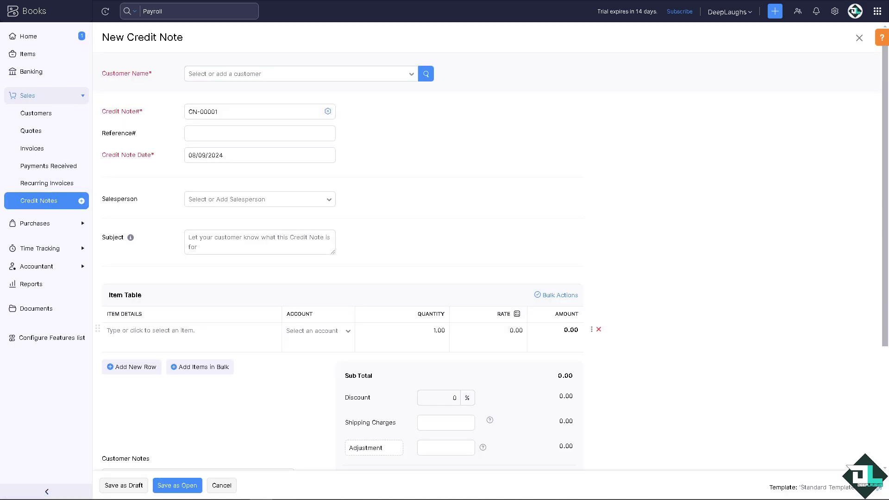
click(262, 82)
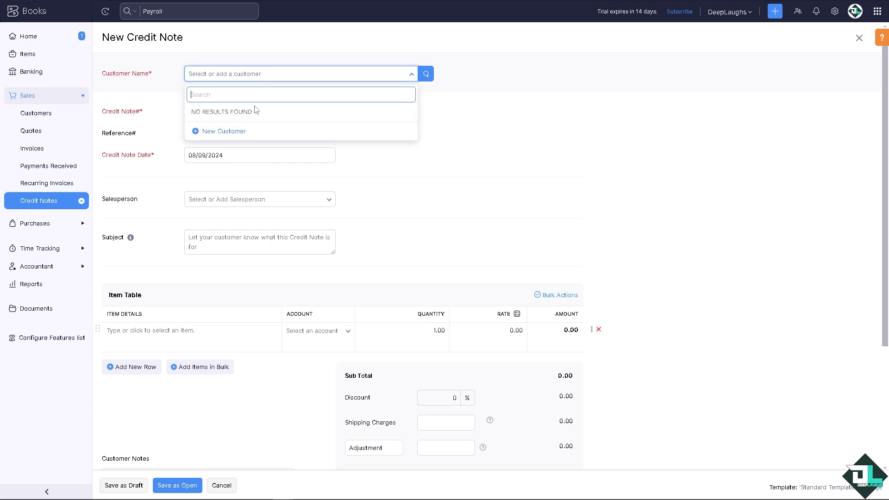
click(228, 131)
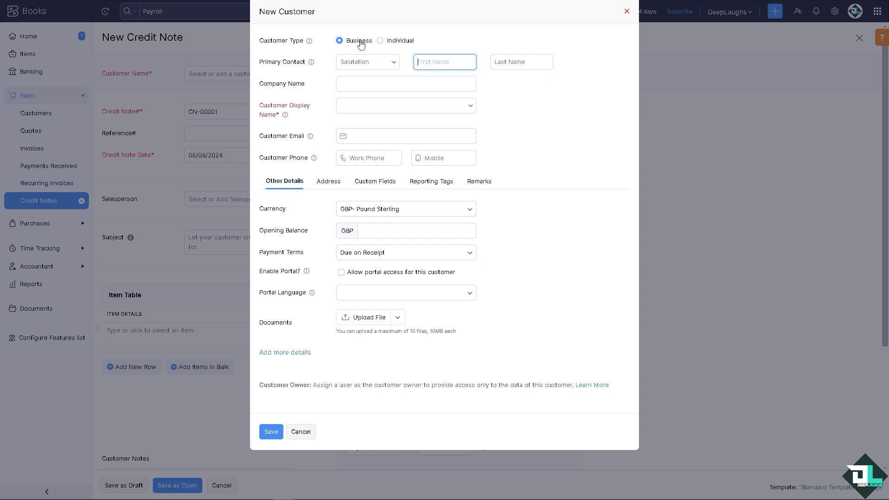
Make the customer an Individual with salutation Dr. and enter the contact's first and last name
click(380, 41)
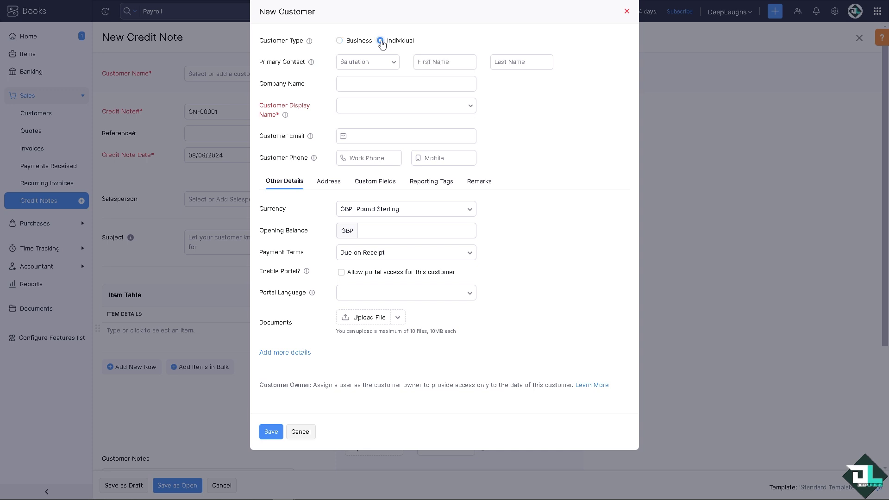
click(394, 66)
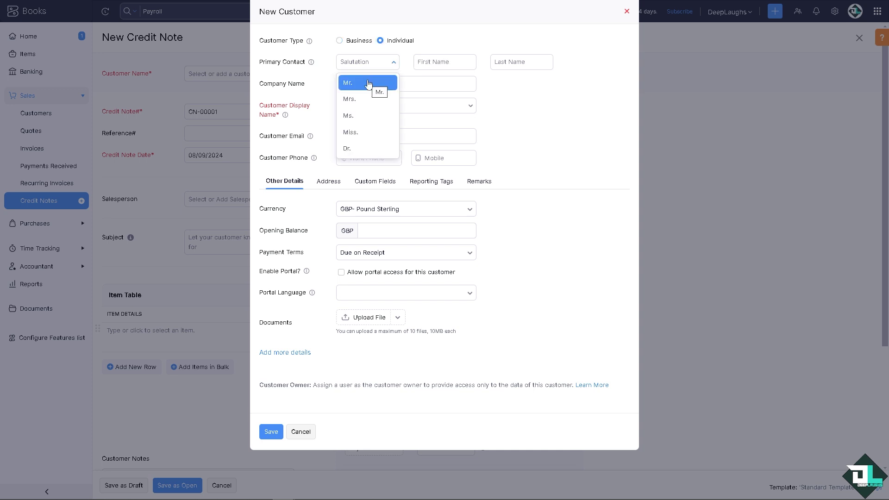
click(366, 150)
click(452, 61)
click(453, 62)
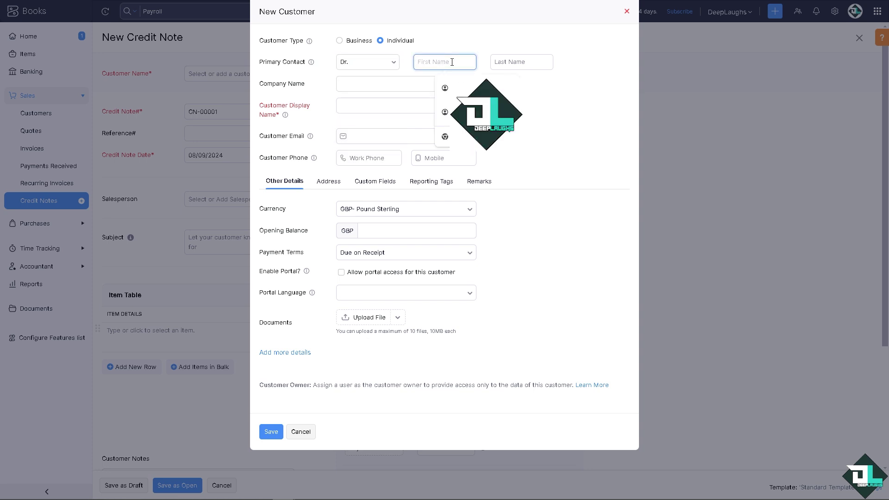
key(Tab)
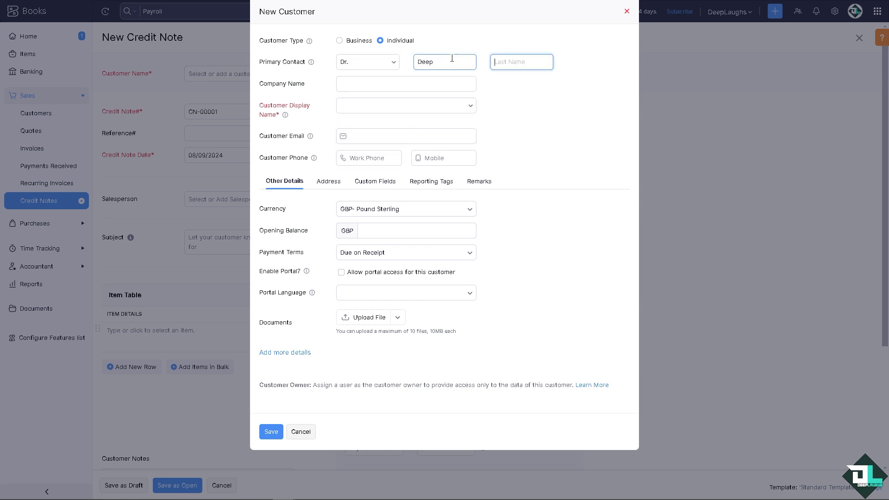
Enter company name DeepLaughs, keep DeepLaughs as display name, add the customer's e-mail, and save
click(367, 85)
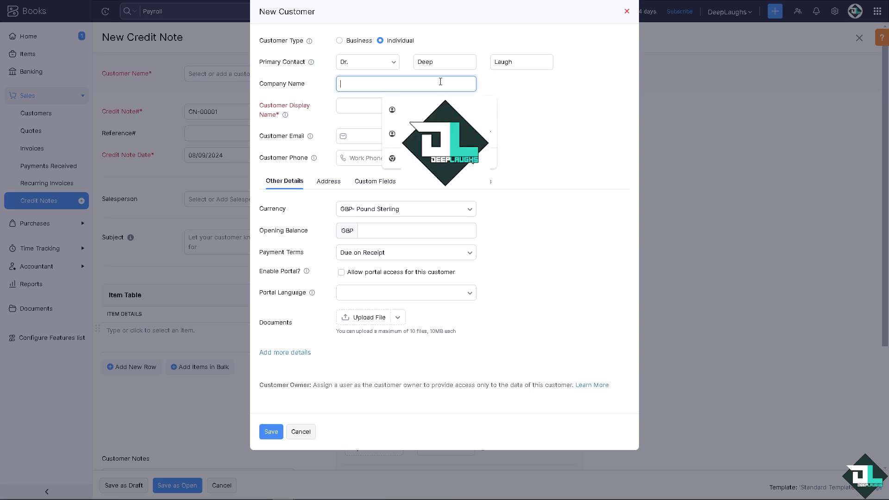
text(DeepLaughs)
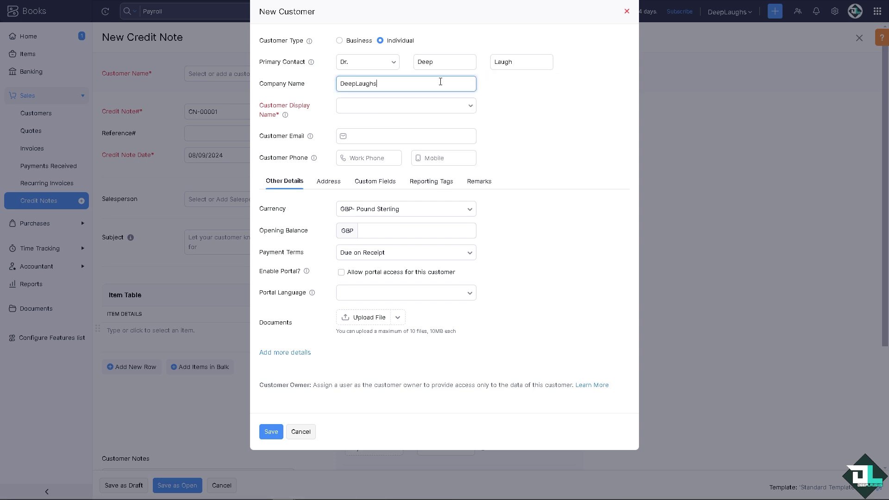
click(396, 103)
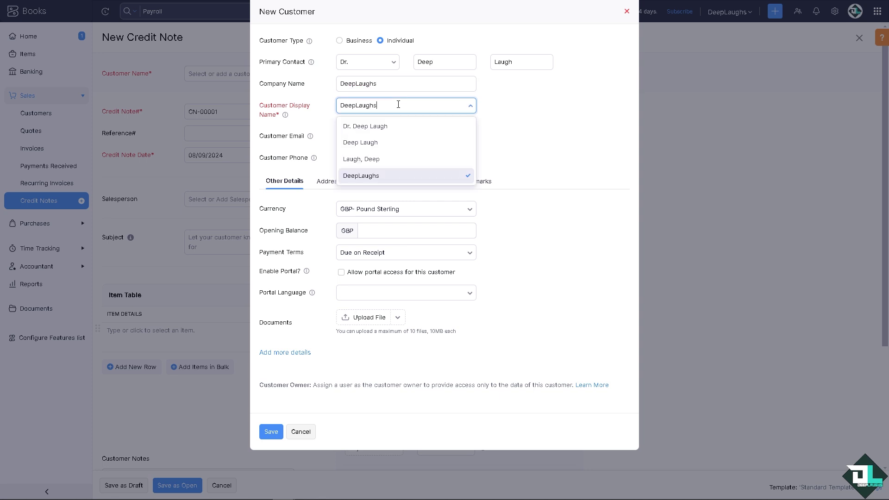
click(383, 130)
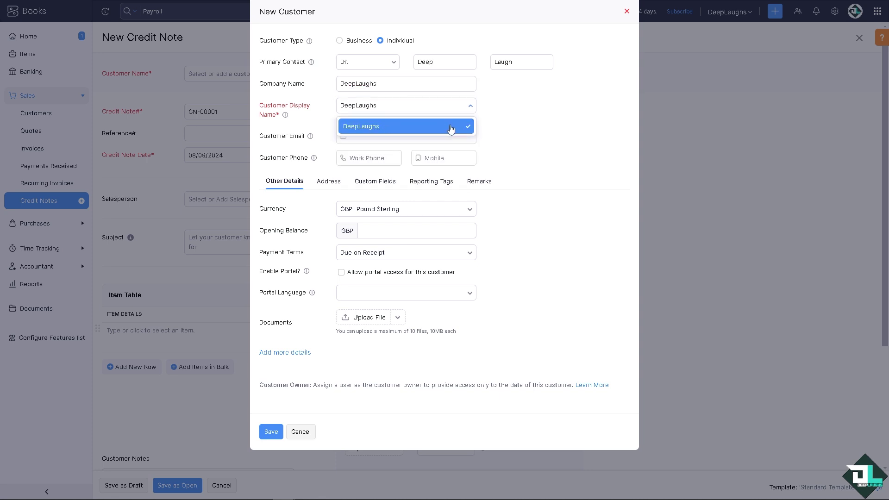
click(412, 136)
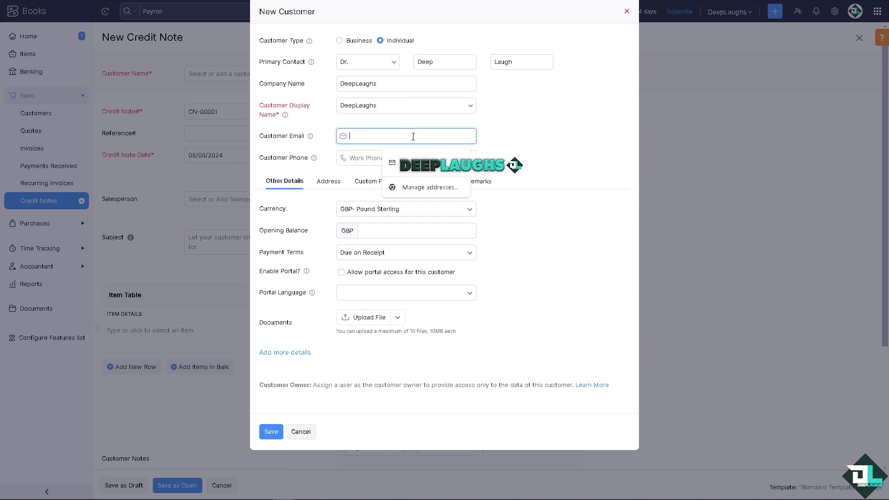
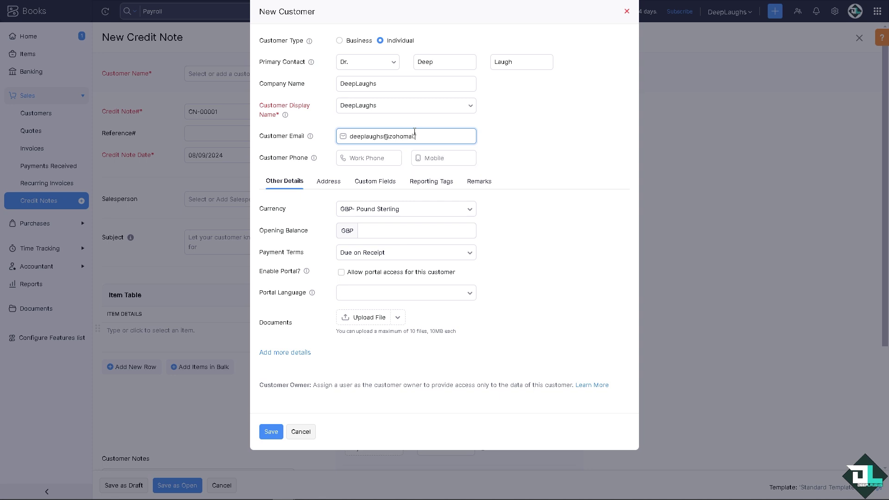
click(547, 134)
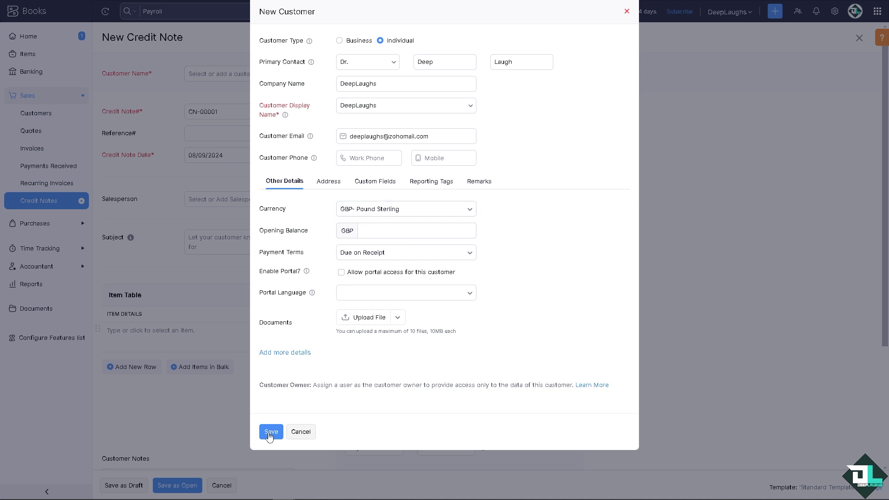
click(275, 434)
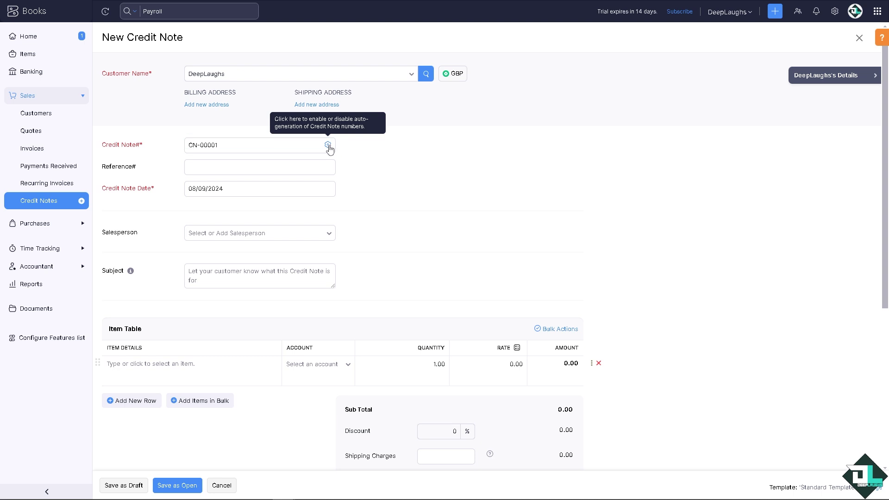
Change the credit note Next Number from 00001 to 69 so the note becomes CN-69
click(328, 145)
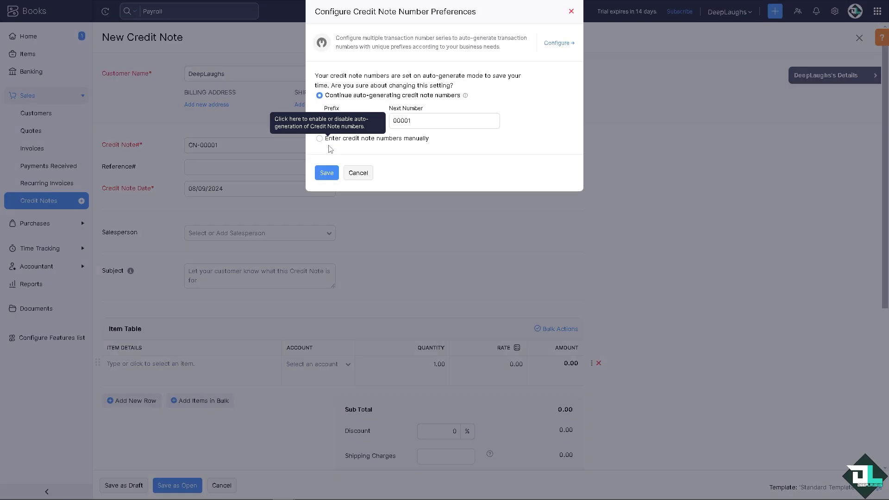
double_click(416, 120)
text(69)
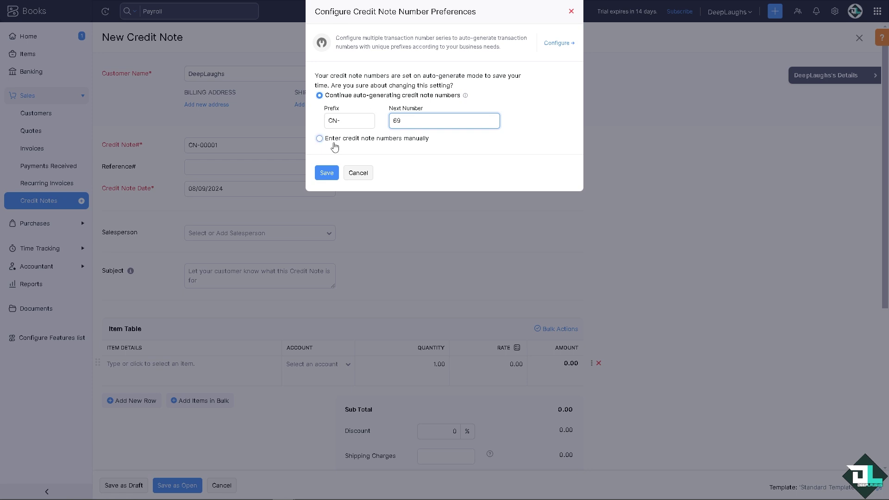
click(328, 174)
click(218, 165)
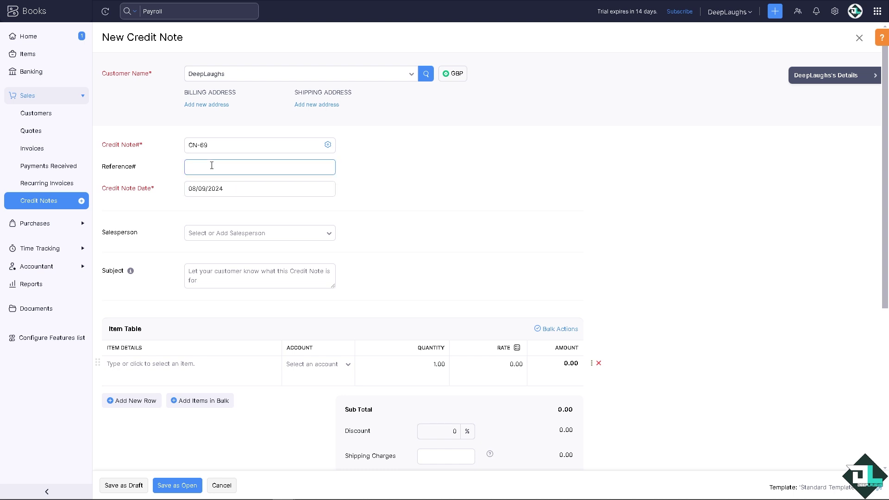
Set the credit note date to 13/09/2024
click(212, 188)
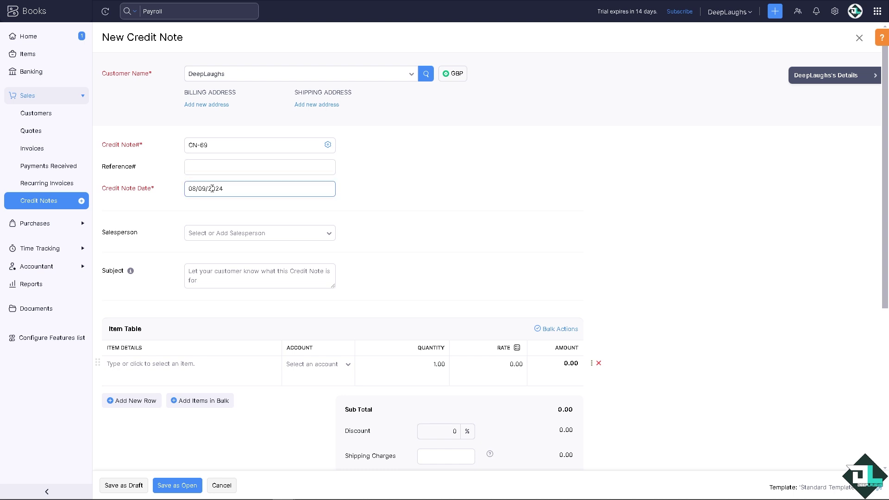
click(252, 190)
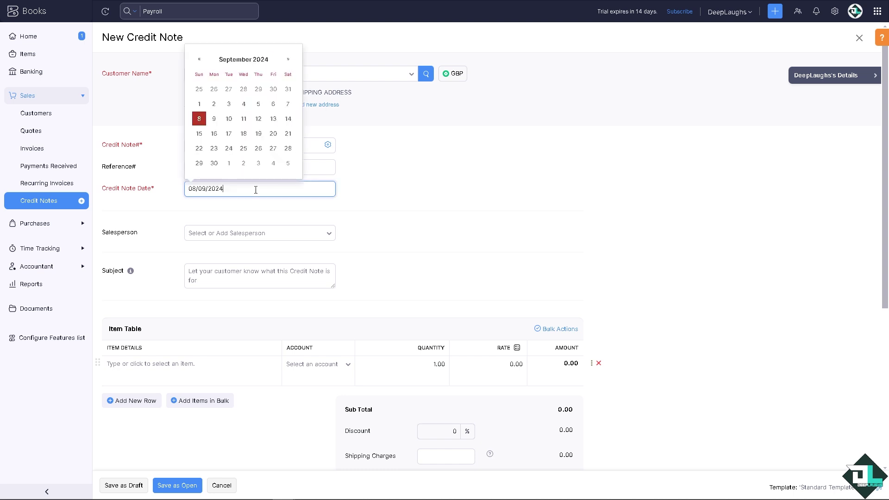
click(273, 120)
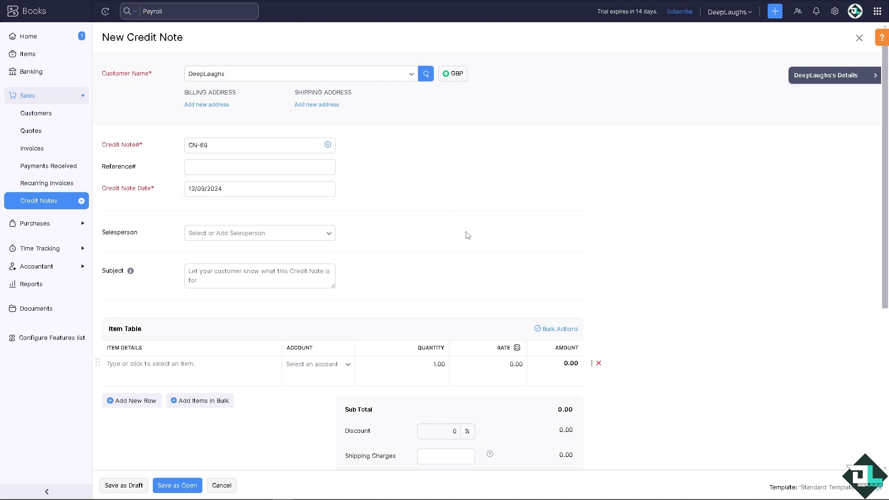
click(258, 233)
click(126, 215)
Set the subject to 'How to issue Credit Note and allocate to a sales invoice in Zoho Books', leaving salesperson empty
click(242, 274)
text(Overpayment)
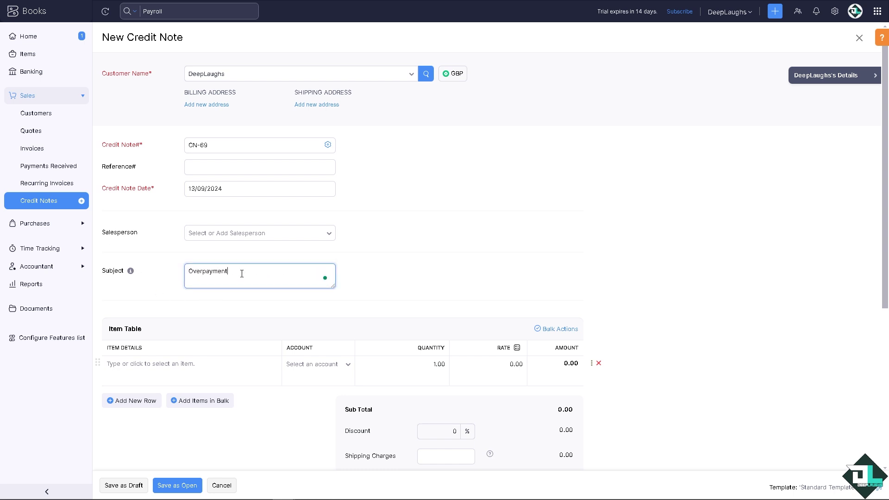
key(ctrl+a)
text(ex)
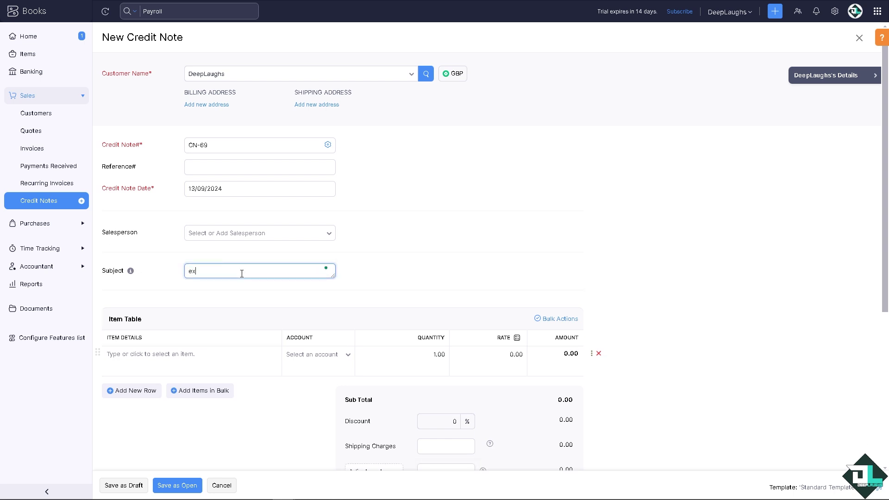
text(cess payment)
key(ctrl+a)
text(How to issue Credit Note and allocate to a sales invoice in Zoho Books)
click(401, 252)
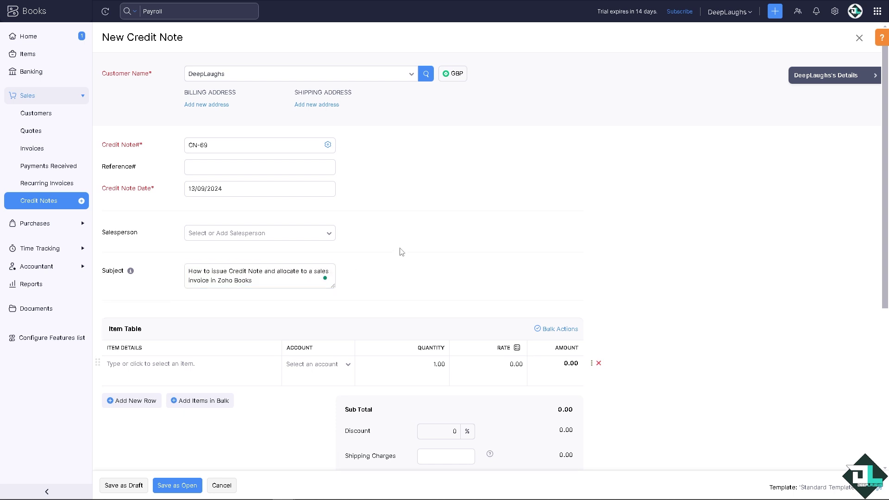
click(241, 237)
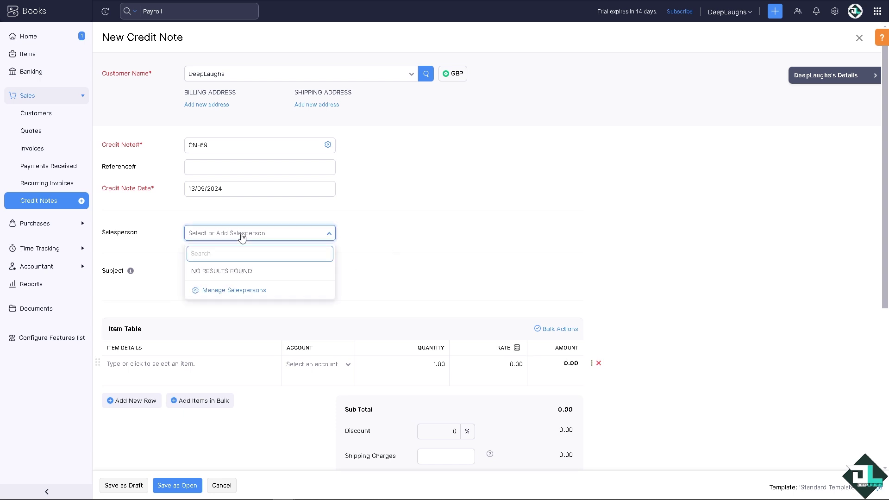
click(462, 217)
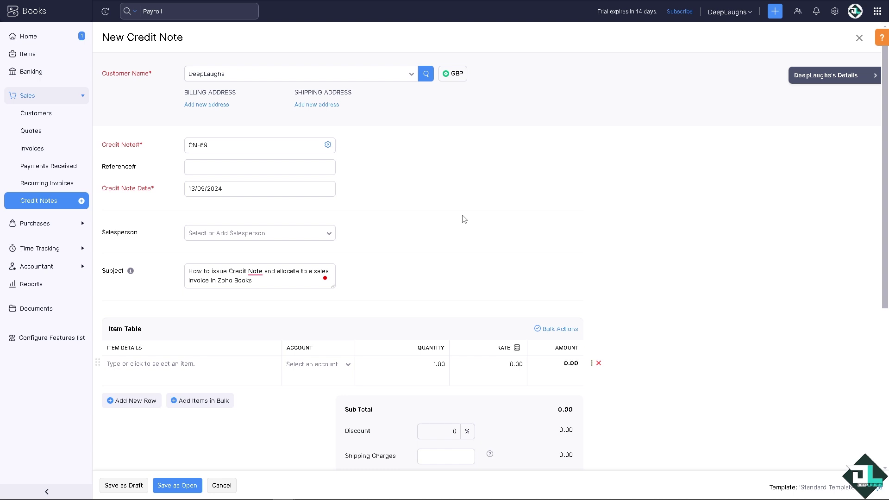
Paste the subject sentence into Customer Notes and Terms & Conditions, then attempt Save as Open
scroll(463, 218, down, 3)
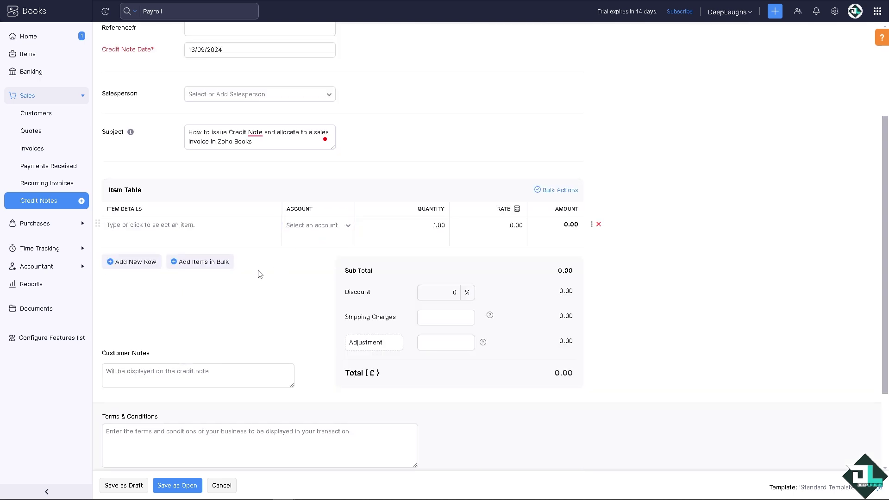
click(214, 373)
text(How to issue Credit Note and allocate to a sales invoice in Zoho Books)
scroll(223, 358, down, 2)
click(224, 358)
text(How to issue Credit Note and allocate to a sales invoice in Zoho Books)
scroll(223, 358, down, 1)
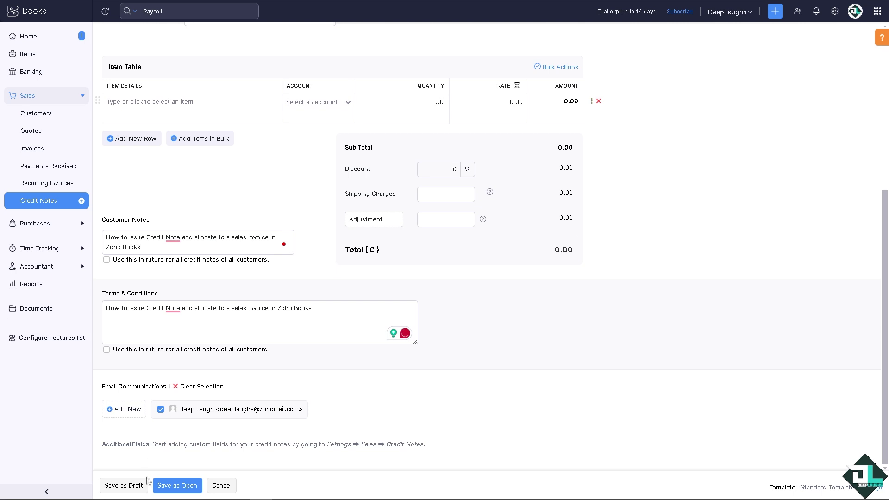
click(178, 486)
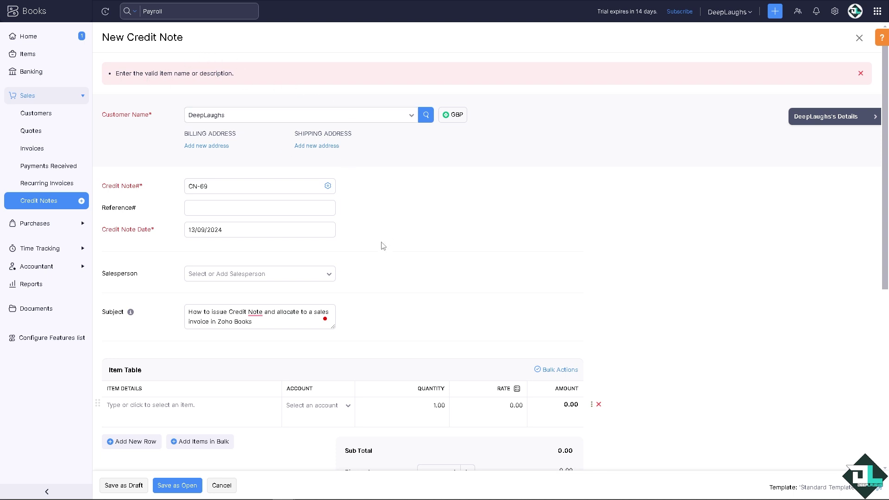
scroll(379, 250, down, 2)
scroll(379, 250, down, 2)
click(282, 230)
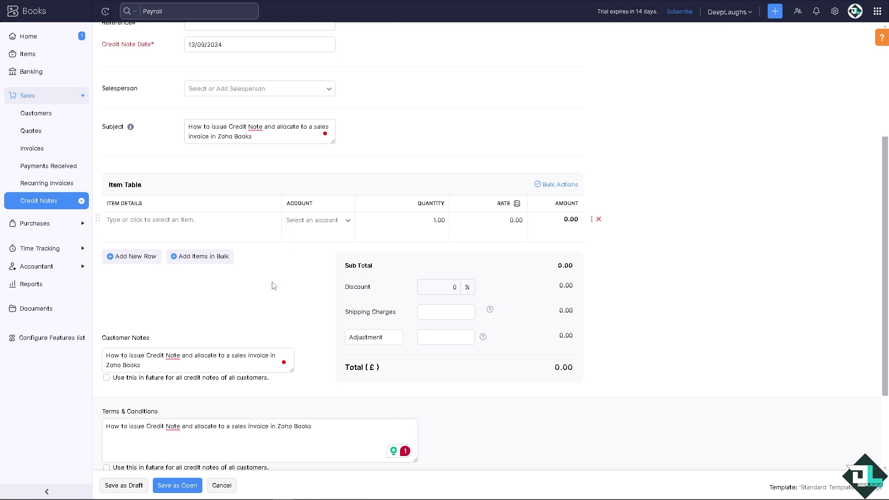
click(130, 486)
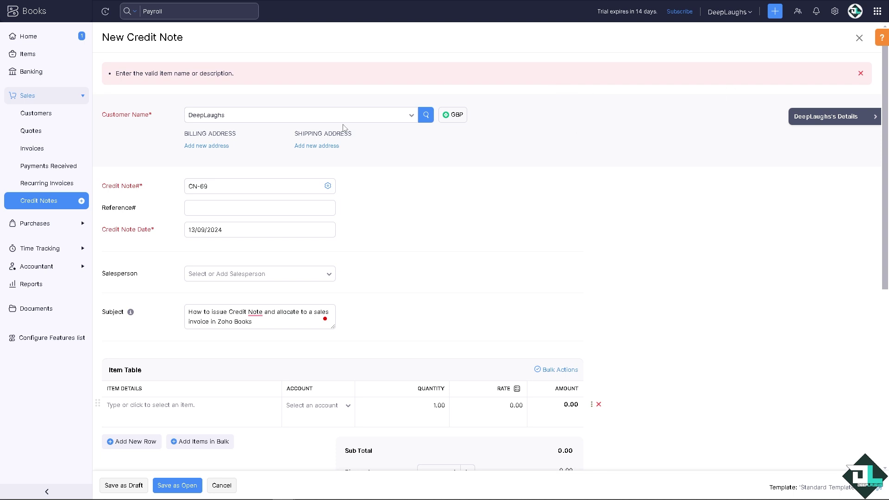
scroll(342, 311, down, 5)
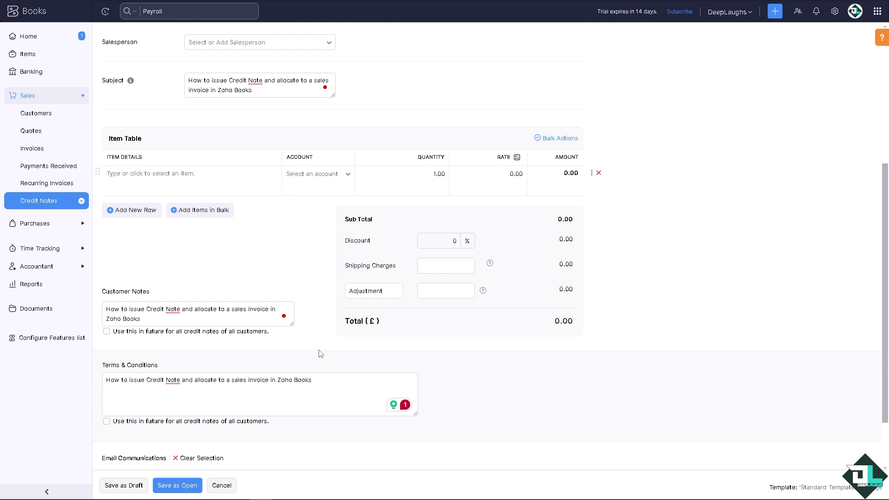
scroll(291, 368, down, 1)
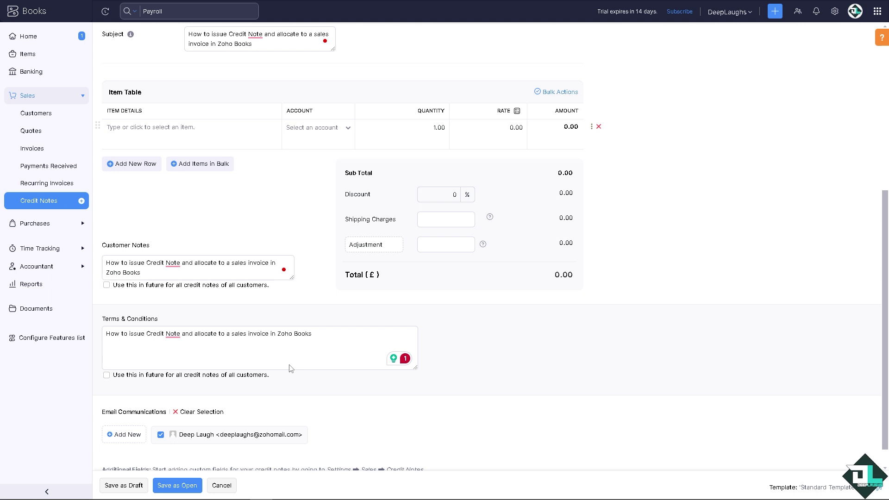
click(291, 365)
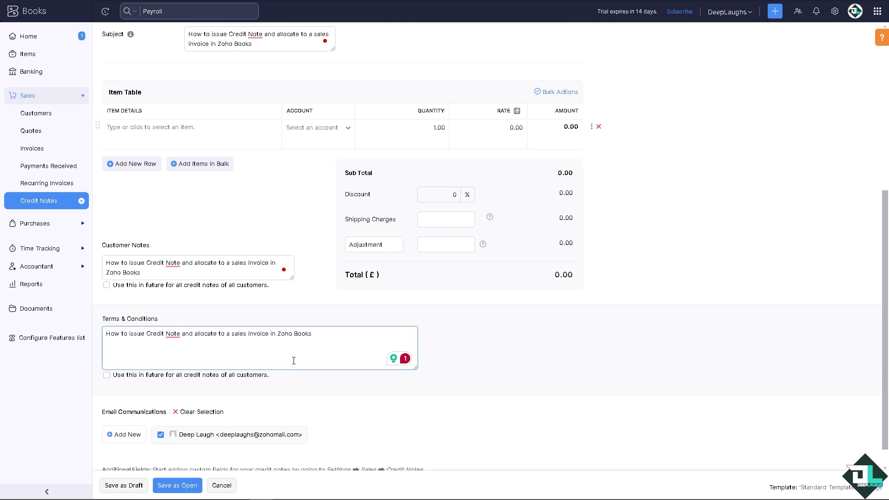